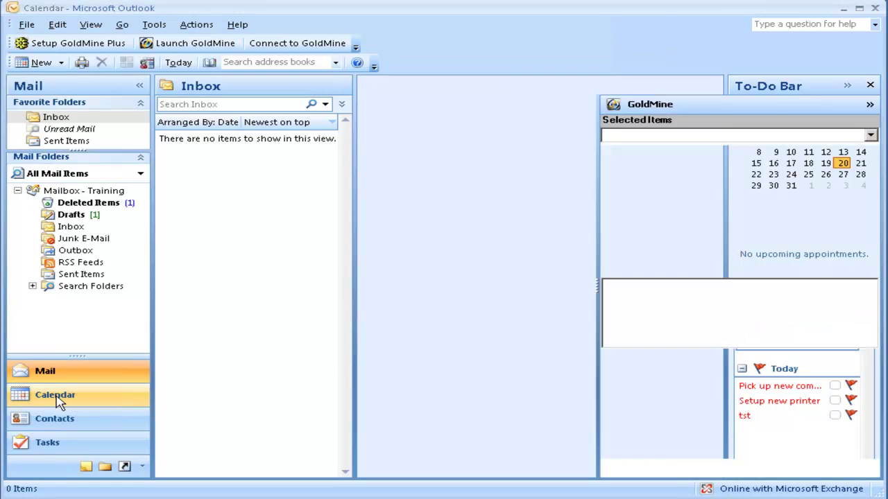
- Show the calendar week of January 22–28, 2012 and select Wednesday 9:00–12:00
{"action": "left_click", "coordinate": [56, 399]}
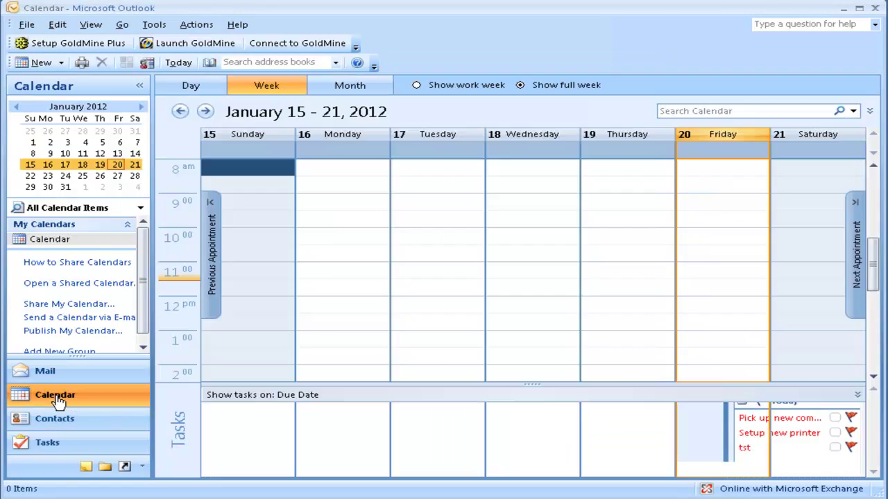
{"action": "left_click", "coordinate": [192, 86]}
{"action": "left_click", "coordinate": [264, 88]}
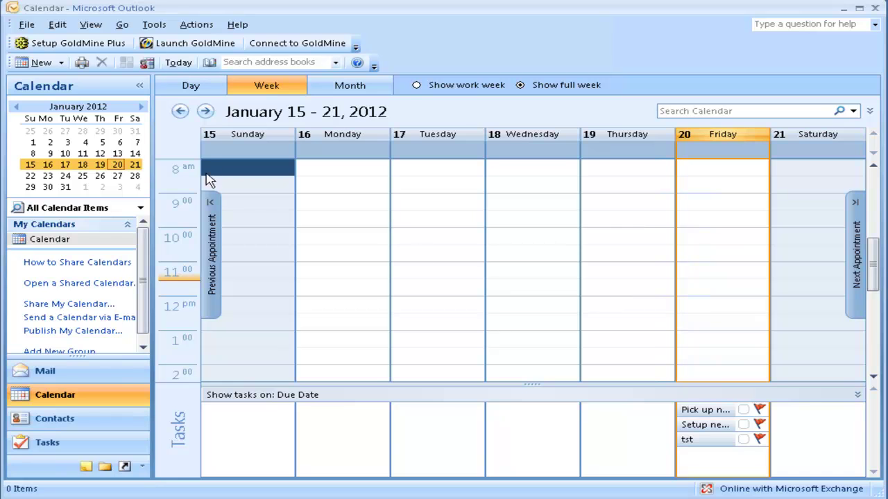
{"action": "left_click", "coordinate": [206, 112]}
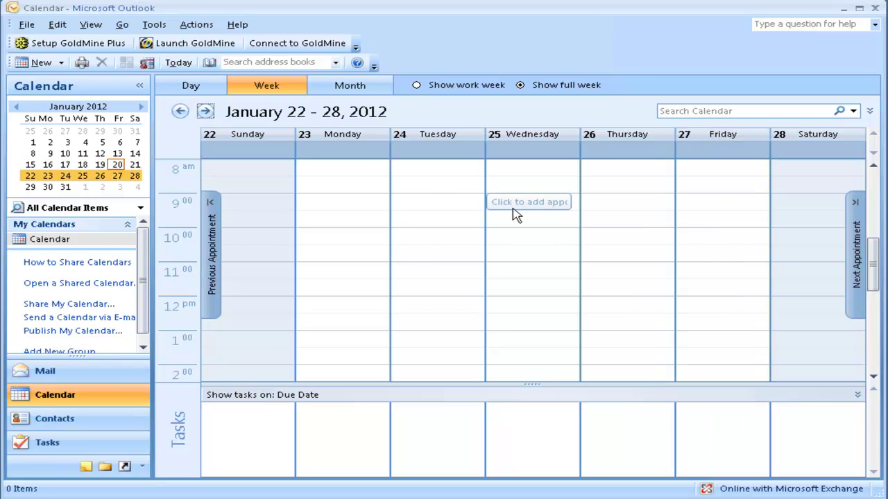
{"action": "mouse_move", "coordinate": [526, 201]}
{"action": "left_mouse_down"}
{"action": "mouse_move", "coordinate": [531, 316]}
{"action": "mouse_move", "coordinate": [530, 301]}
{"action": "left_mouse_up"}
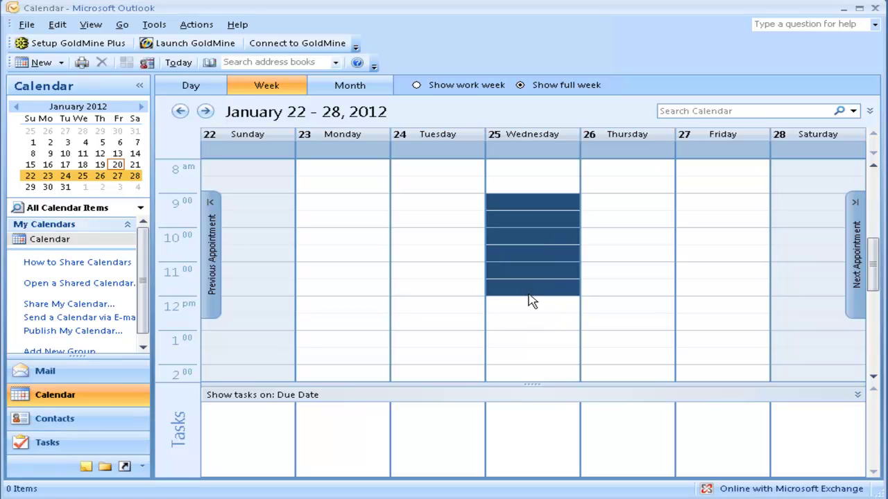
- Create a new appointment 'Admissions trip to Philadelphia' at Constitution Center in the selected Wednesday block
{"action": "right_click", "coordinate": [521, 210]}
{"action": "left_click", "coordinate": [563, 215]}
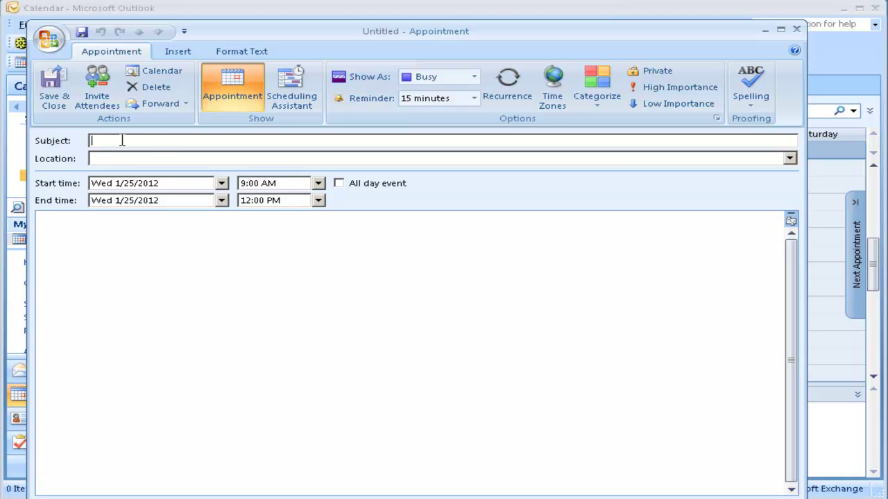
{"action": "type", "text": "Admissions trip to P"}
{"action": "key", "text": "BackSpace"}
{"action": "key", "text": "BackSpace"}
{"action": "key", "text": "BackSpace"}
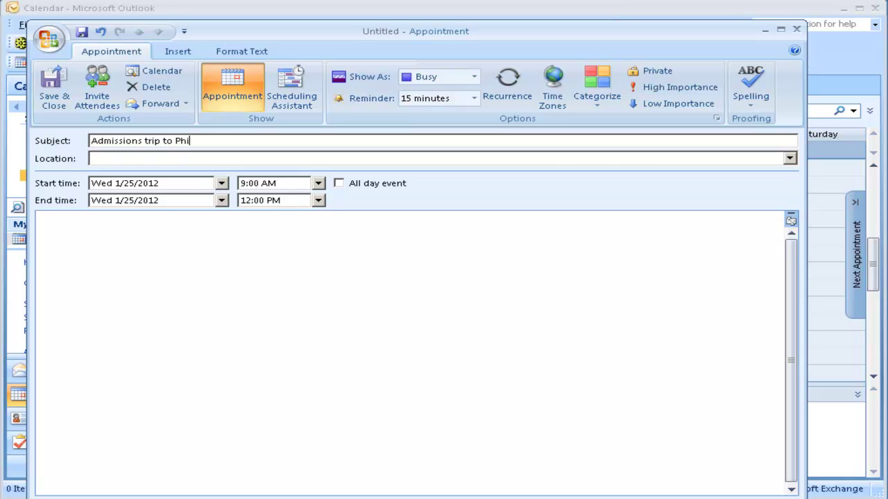
{"action": "type", "text": "adelphia"}
{"action": "key", "text": "Tab"}
{"action": "type", "text": "Constitution"}
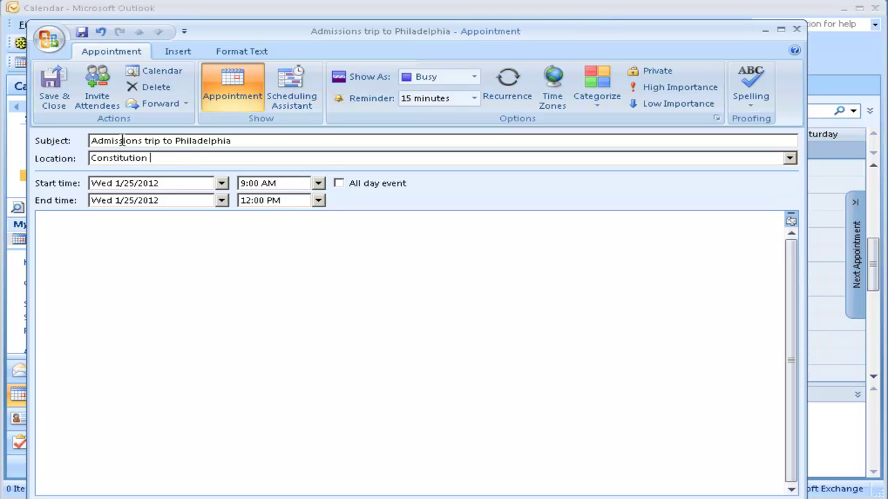
{"action": "type", "text": "Center"}
{"action": "key", "text": "Tab"}
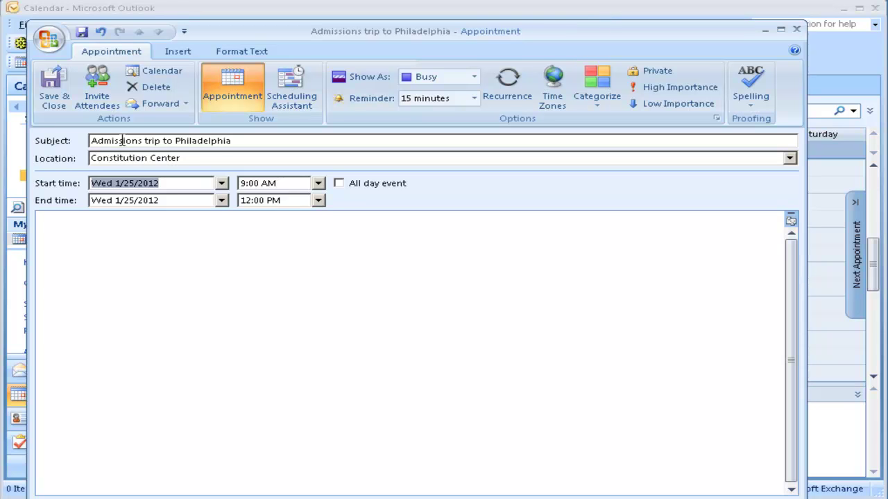
{"action": "left_click", "coordinate": [77, 249]}
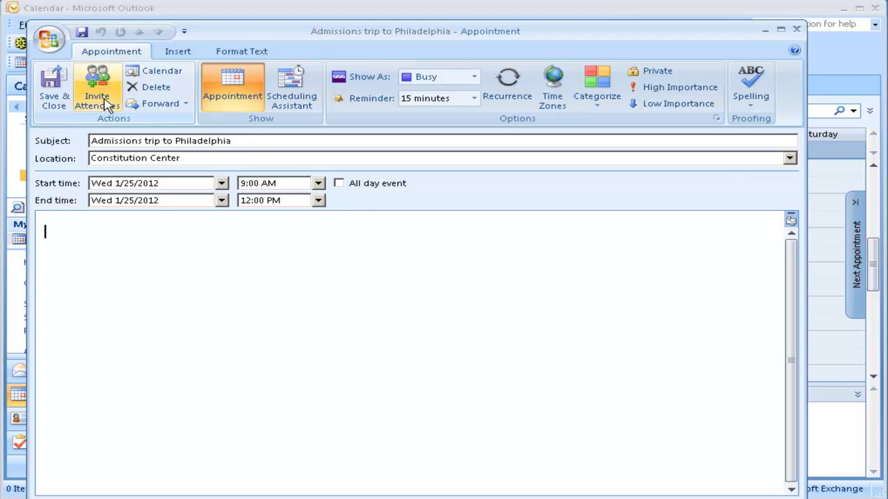
- Search the address book for 'veh' and add VEH_BSD_2006SilverVan as a required attendee
{"action": "left_click", "coordinate": [97, 97]}
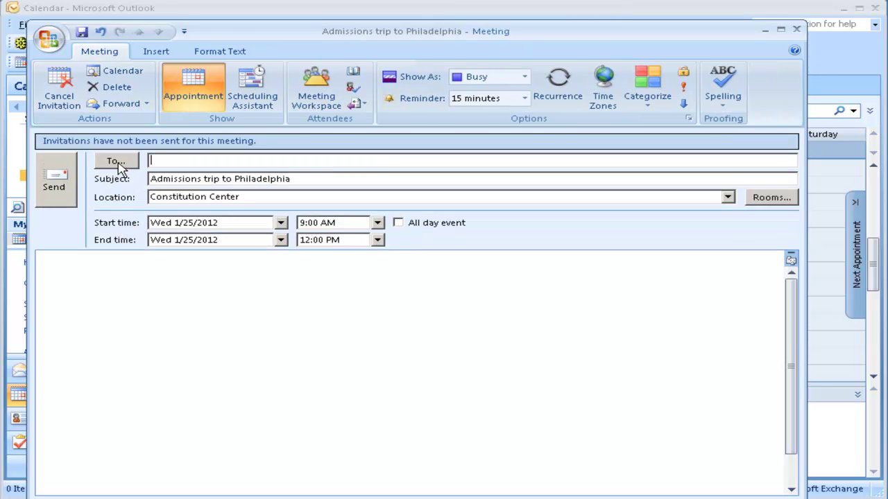
{"action": "left_click", "coordinate": [116, 161]}
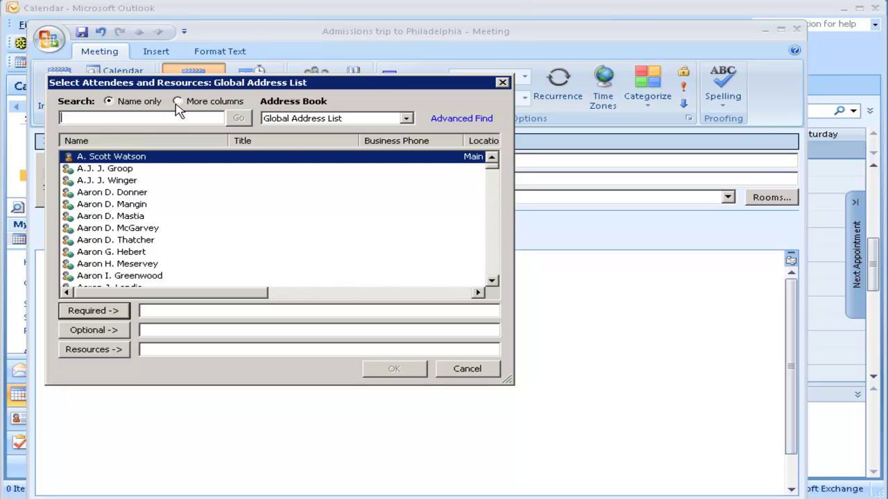
{"action": "left_click", "coordinate": [178, 102]}
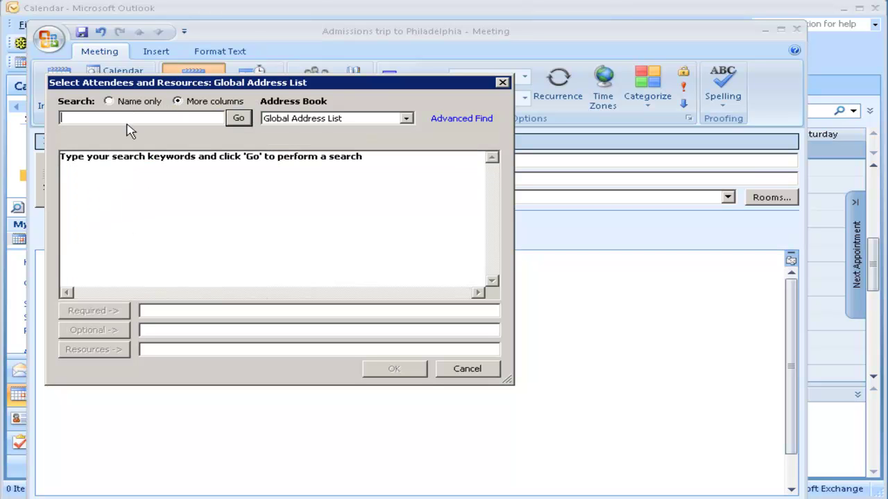
{"action": "type", "text": "veh"}
{"action": "key", "text": "Return"}
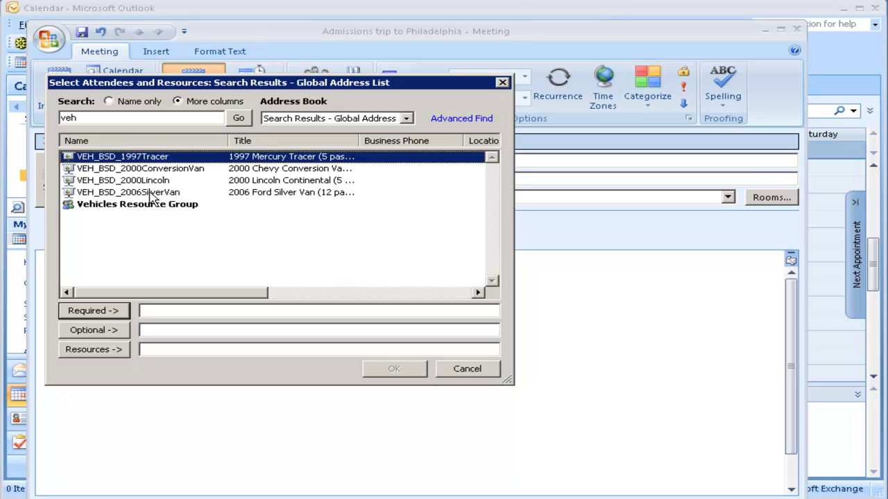
{"action": "left_click", "coordinate": [146, 193]}
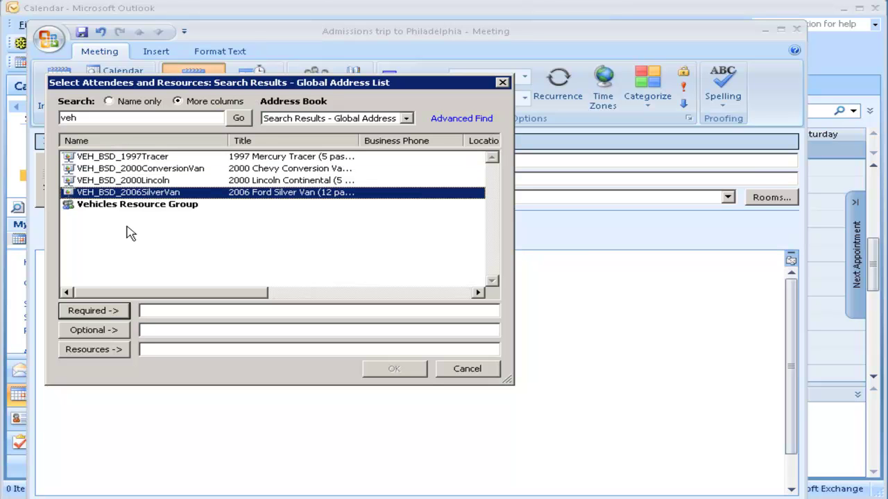
{"action": "left_click", "coordinate": [109, 316]}
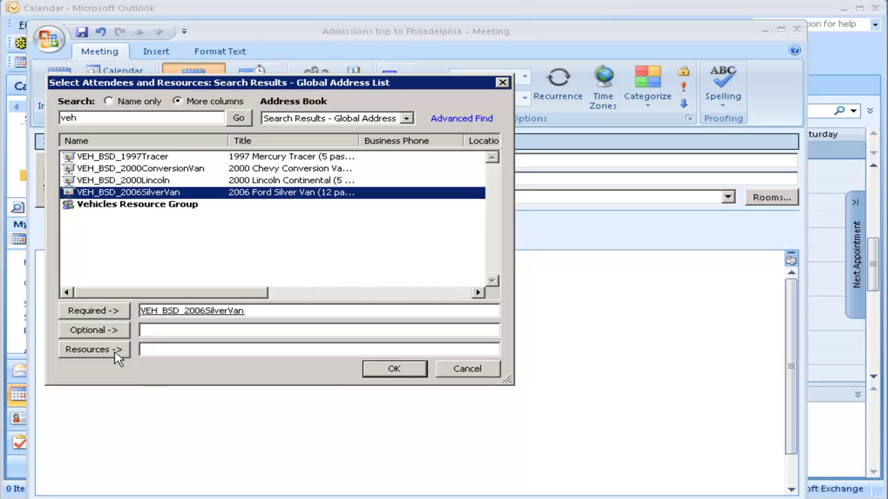
- Confirm the Silver Van attendee and switch to the free/busy Scheduling Assistant view
{"action": "left_click", "coordinate": [396, 369]}
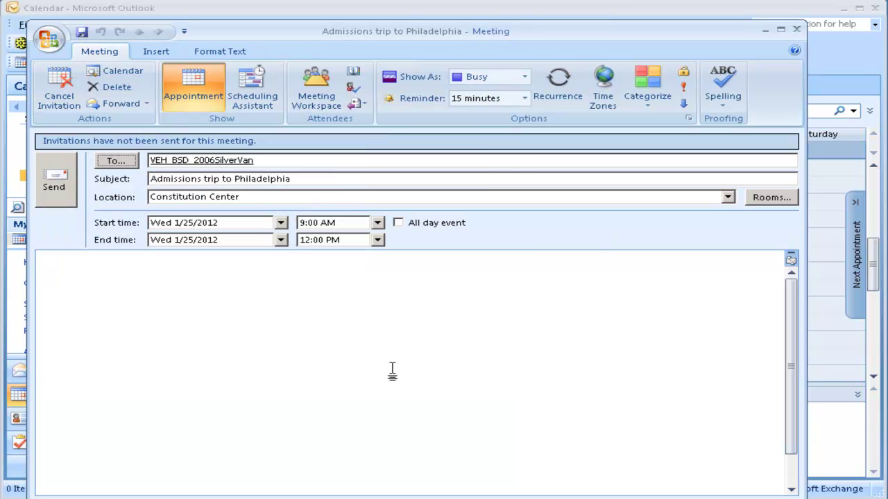
{"action": "left_click", "coordinate": [258, 104]}
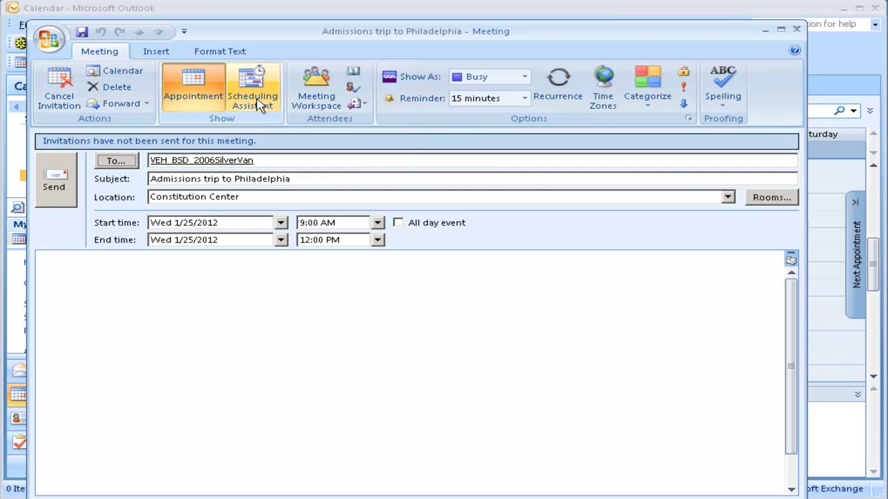
{"action": "left_click", "coordinate": [258, 103]}
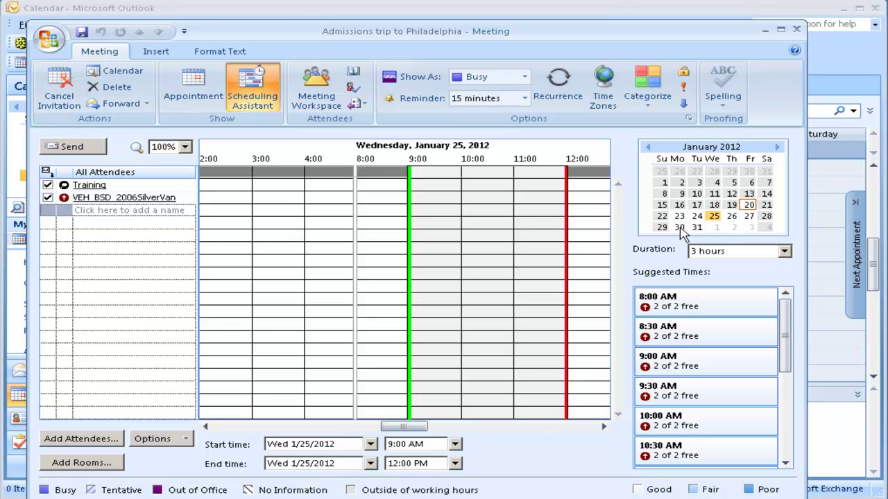
- Check the Silver Van's availability on January 30, 31 and 25, then Thursday, January 26
{"action": "left_click", "coordinate": [679, 229]}
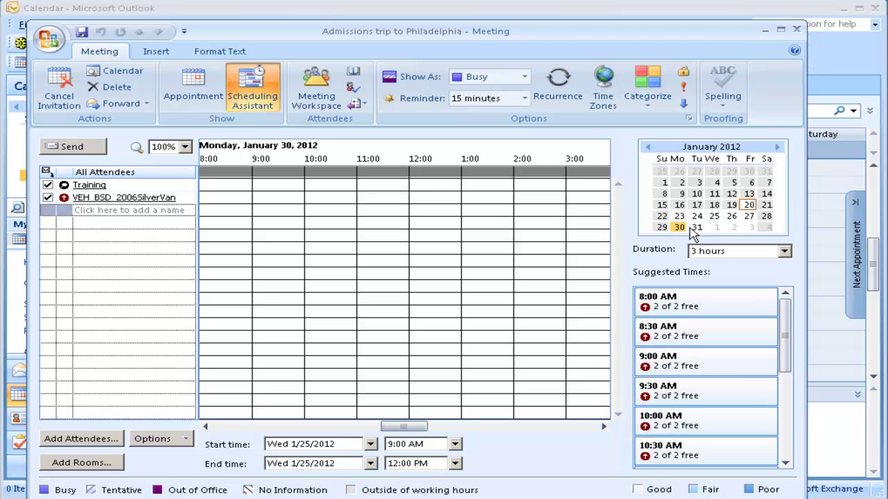
{"action": "left_click", "coordinate": [697, 228]}
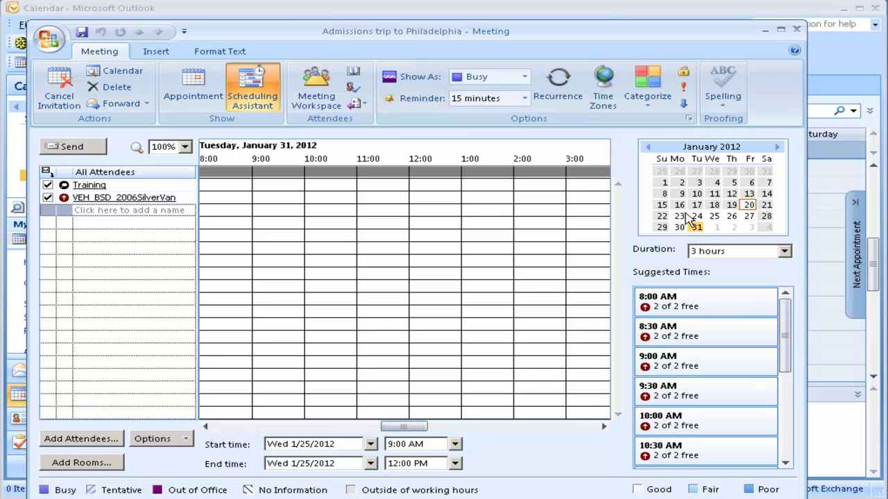
{"action": "left_click", "coordinate": [679, 216]}
{"action": "left_click", "coordinate": [714, 216]}
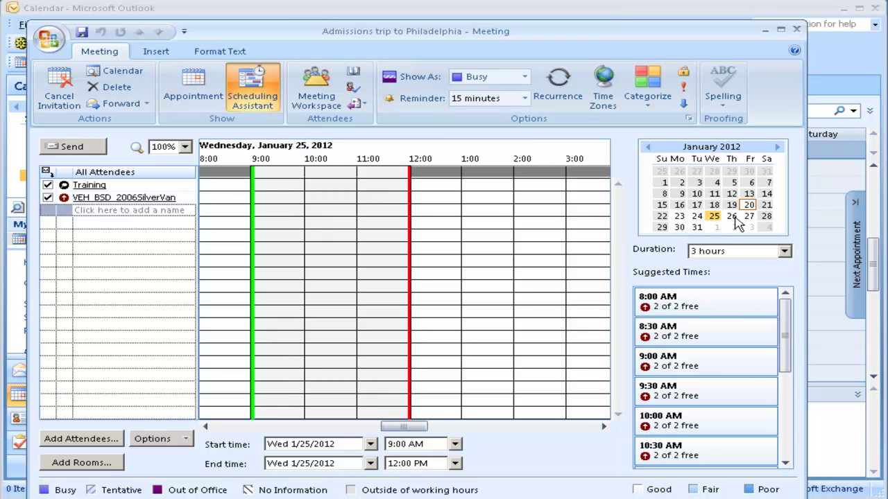
{"action": "left_click", "coordinate": [731, 216]}
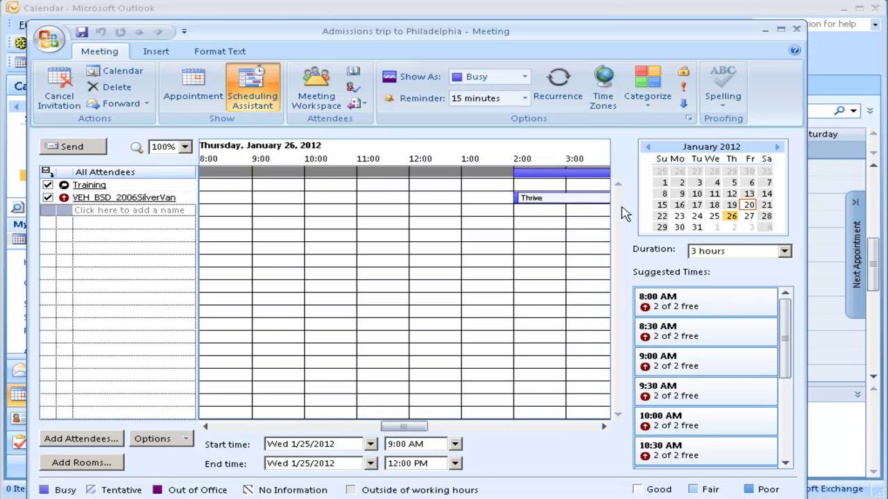
{"action": "mouse_move", "coordinate": [533, 199]}
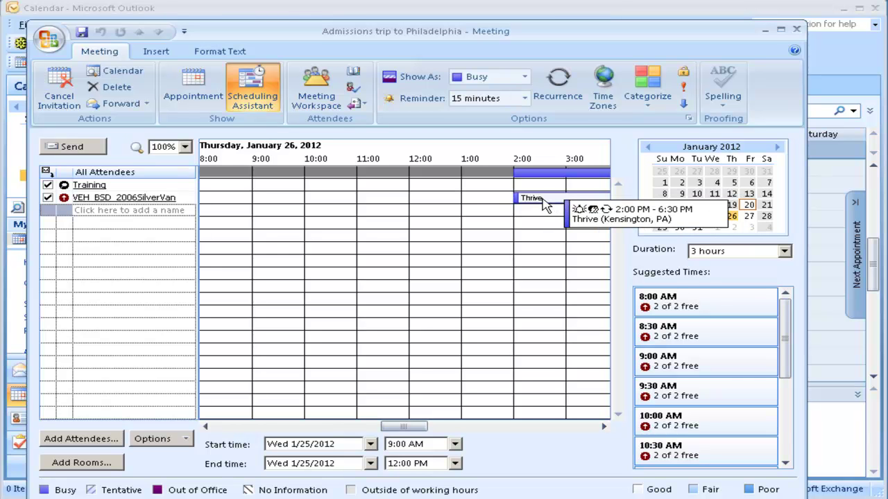
- Set the trip to Thursday, January 26, 11:00 AM–1:30 PM and send the invitation
{"action": "left_click", "coordinate": [370, 203]}
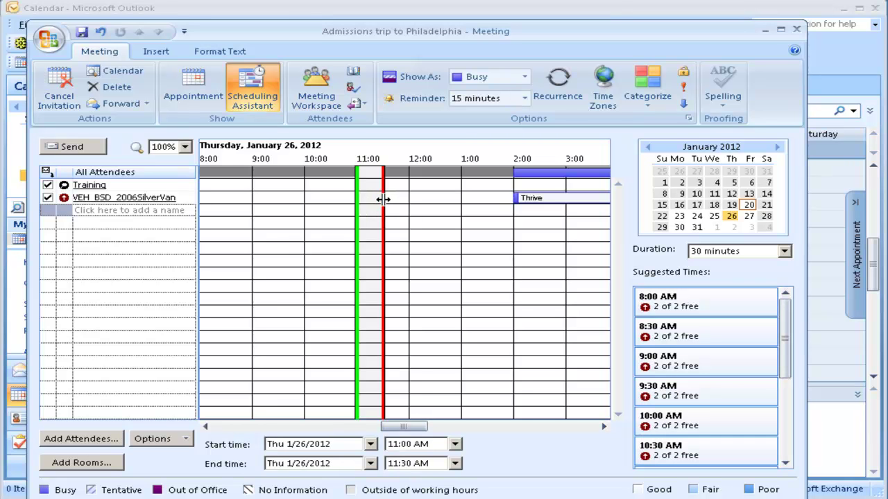
{"action": "left_click_drag", "start_coordinate": [383, 198], "coordinate": [499, 208]}
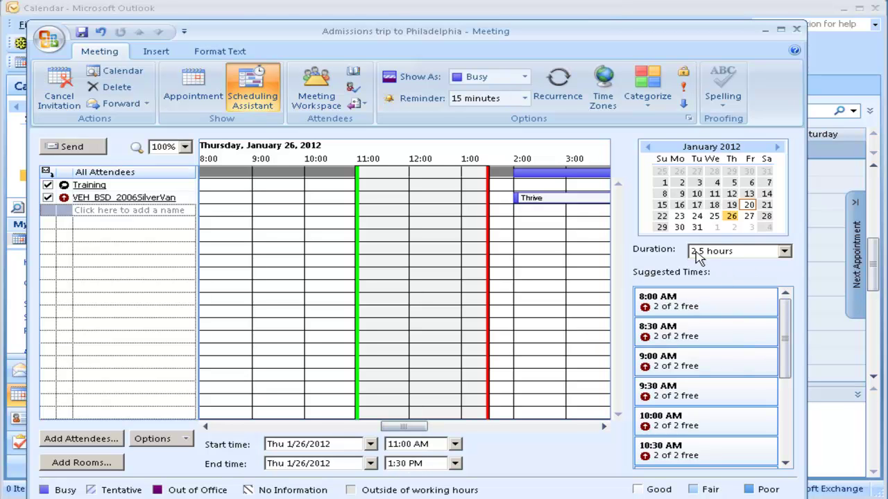
{"action": "left_click", "coordinate": [681, 364]}
{"action": "left_click", "coordinate": [69, 149]}
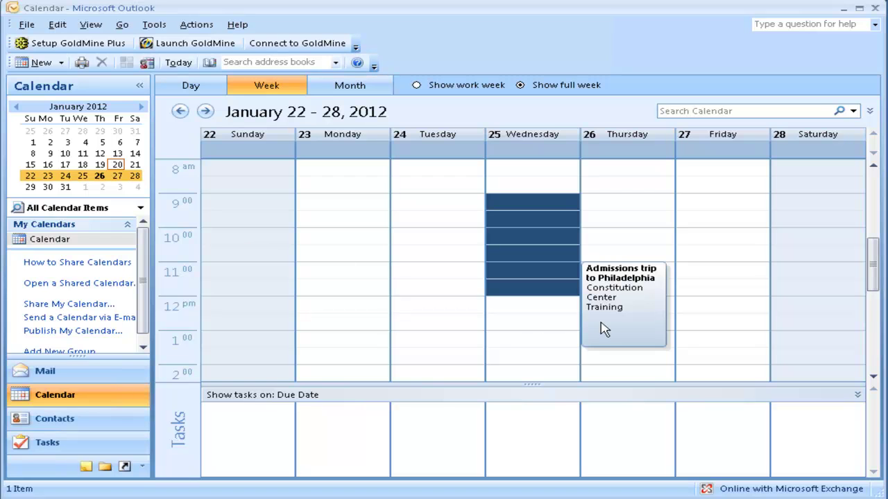
{"action": "left_click", "coordinate": [617, 327]}
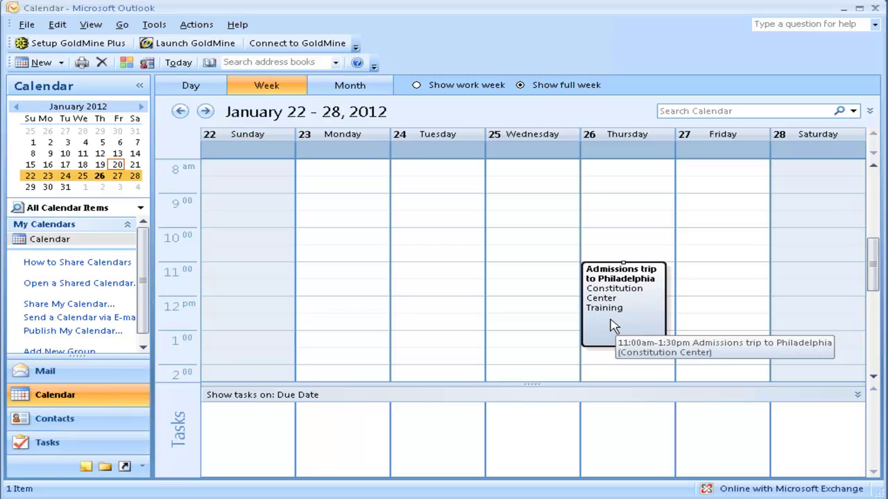
{"action": "mouse_move", "coordinate": [613, 326]}
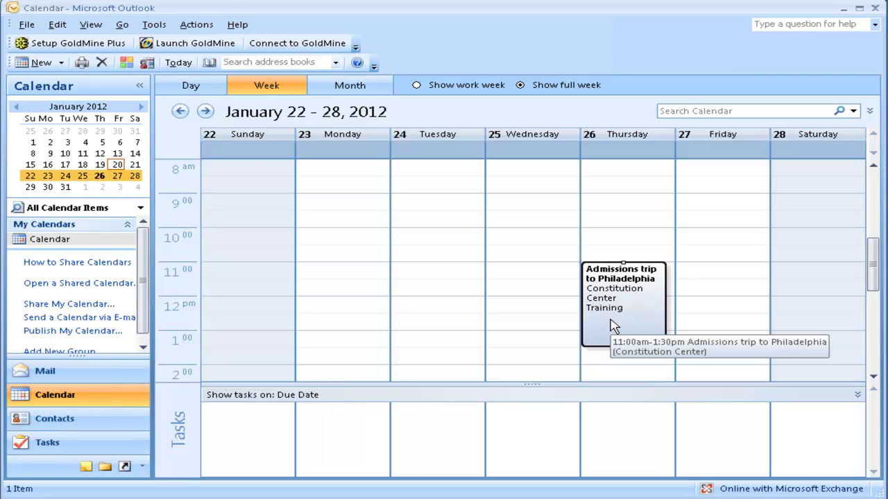
- Reopen the Philadelphia trip meeting's scheduling view and set its end time to 4:00 PM
{"action": "double_click", "coordinate": [613, 325]}
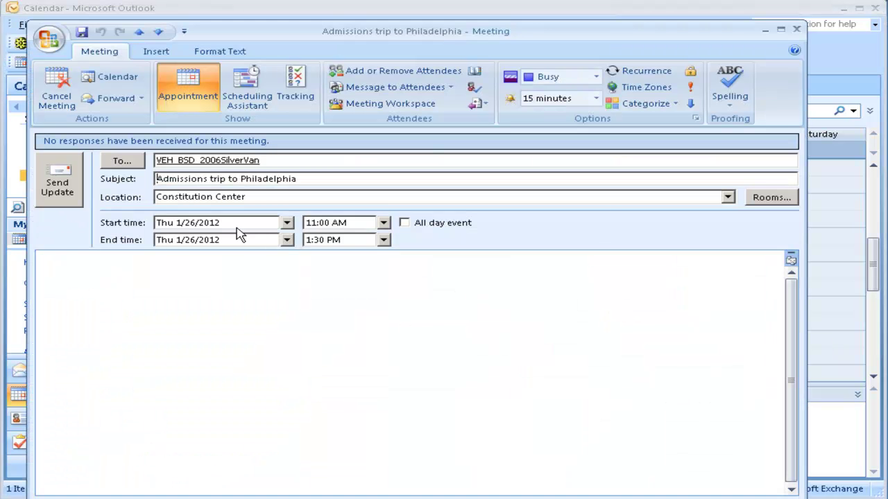
{"action": "left_click", "coordinate": [248, 85]}
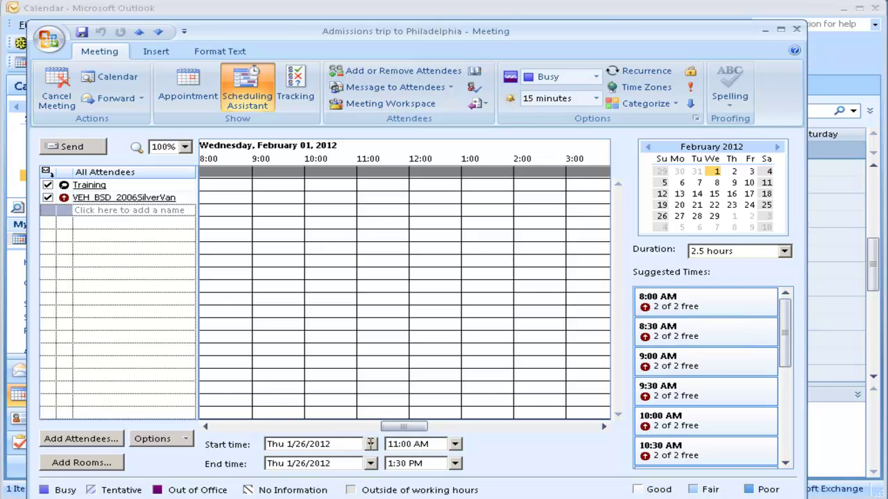
{"action": "left_click", "coordinate": [455, 465]}
{"action": "left_click", "coordinate": [392, 496]}
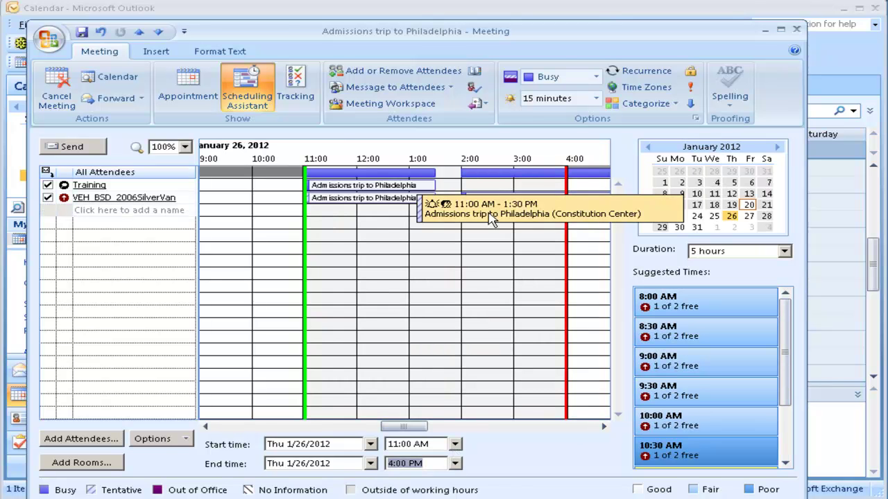
- Move the start date to February 1, 2012 and the end time to 4:30 PM
{"action": "left_click", "coordinate": [717, 228]}
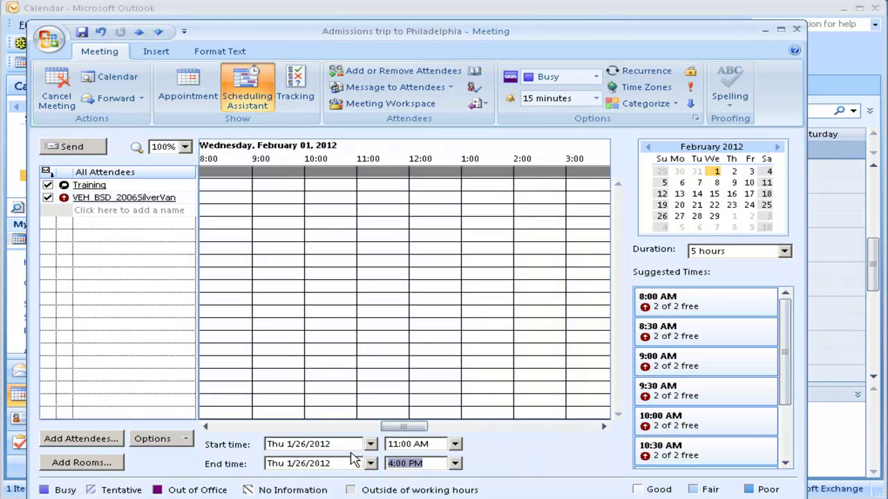
{"action": "left_click", "coordinate": [371, 444]}
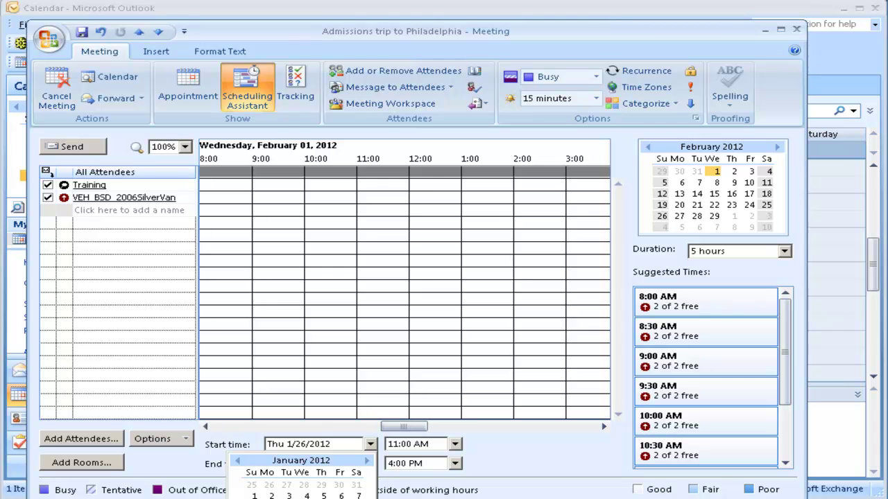
{"action": "left_click", "coordinate": [372, 477]}
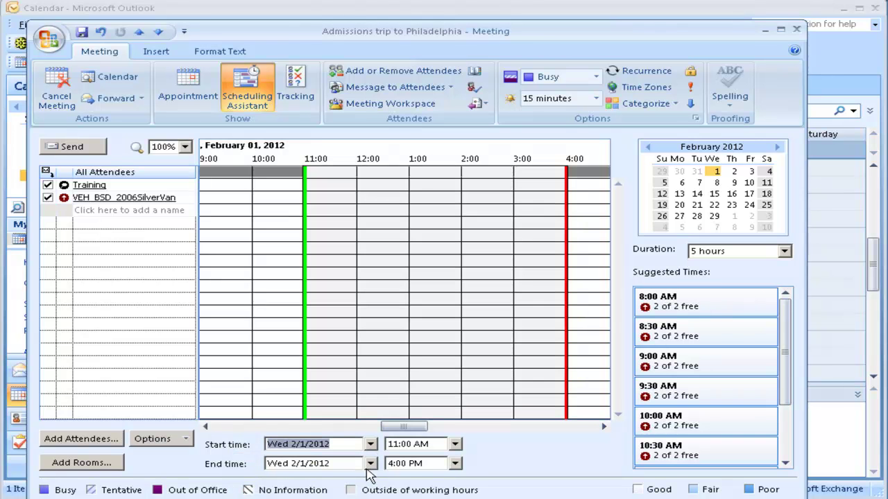
{"action": "left_click", "coordinate": [454, 464]}
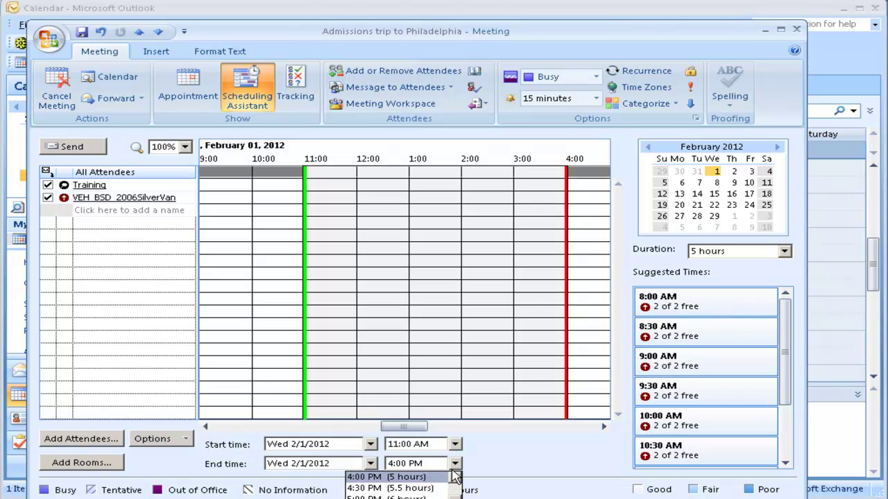
{"action": "left_click", "coordinate": [425, 489]}
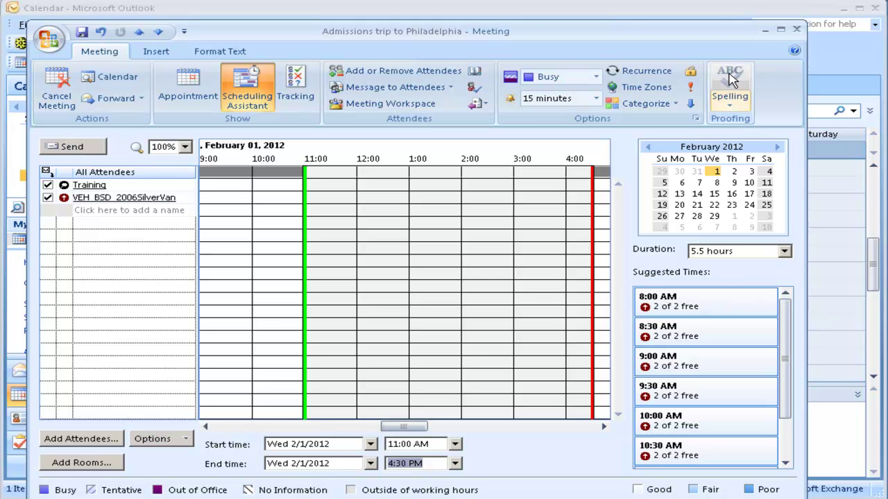
- Close the meeting without keeping the reschedule and reopen the Philadelphia trip meeting
{"action": "left_click", "coordinate": [797, 36]}
{"action": "left_click", "coordinate": [375, 305]}
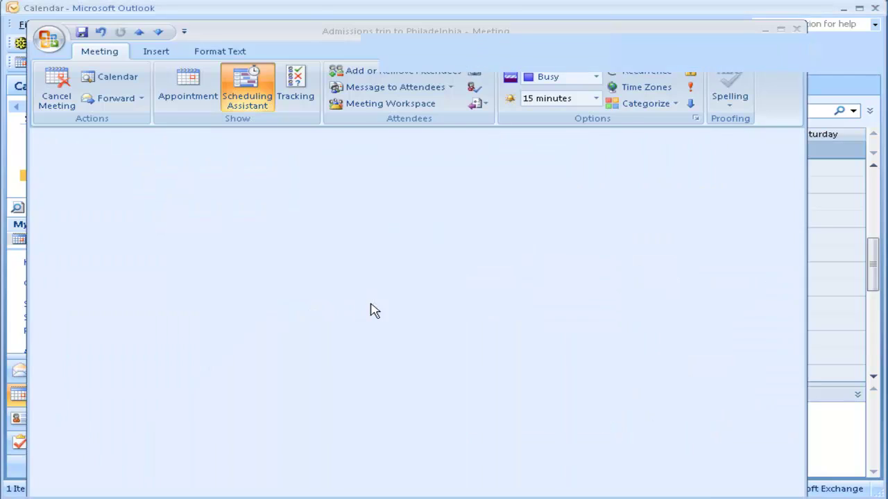
{"action": "mouse_move", "coordinate": [623, 305]}
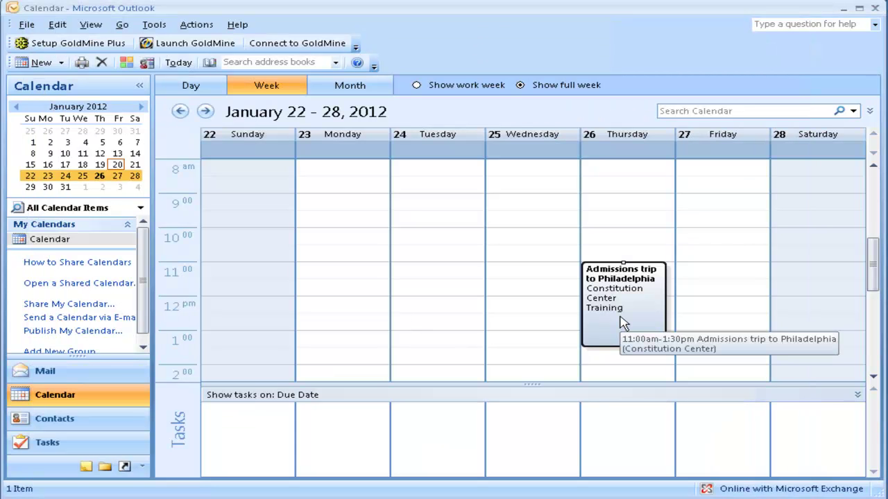
{"action": "double_click", "coordinate": [621, 326]}
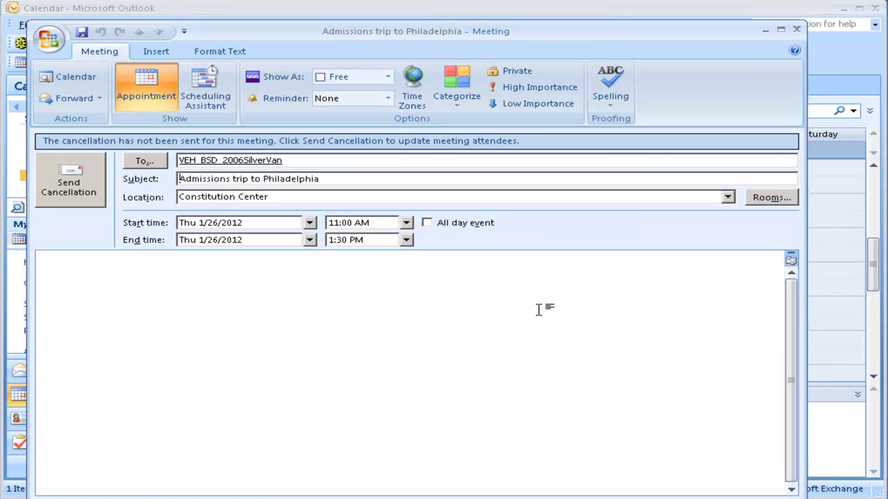
{"action": "left_click", "coordinate": [75, 200]}
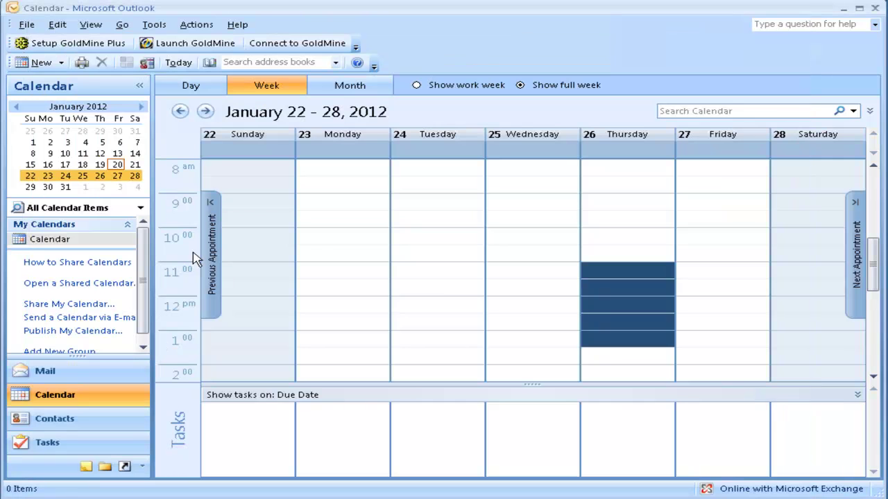
{"action": "left_click", "coordinate": [447, 294]}
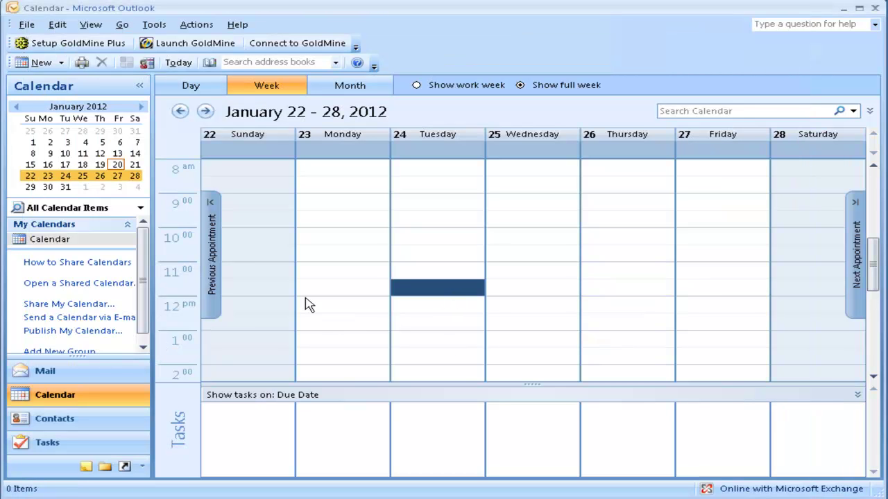